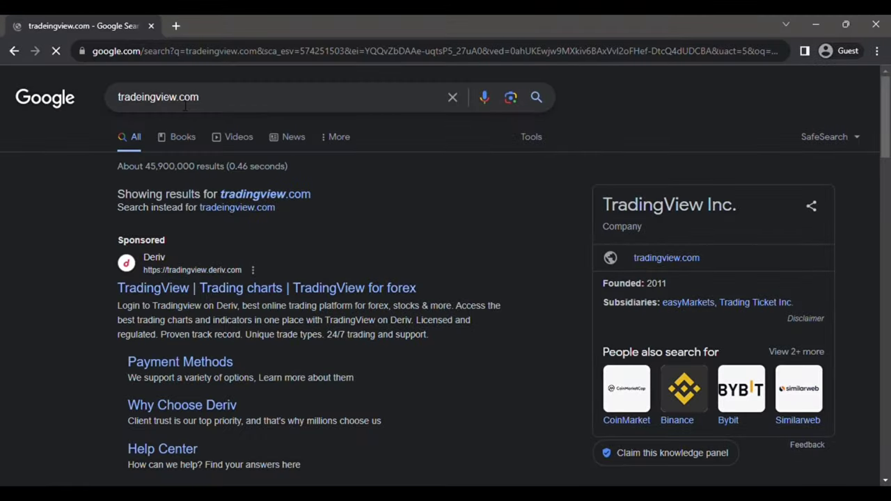
Open the official TradingView website from the Google search results.
scroll(152, 259, "down", 3)
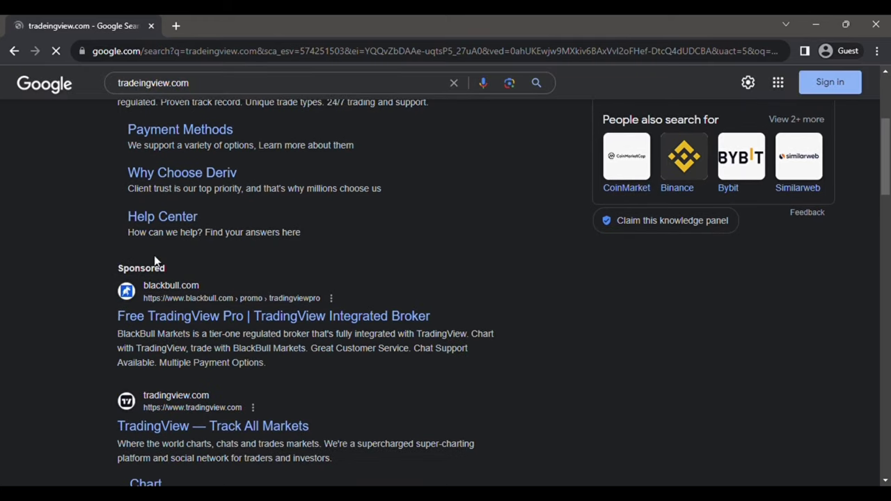
scroll(155, 260, "down", 2)
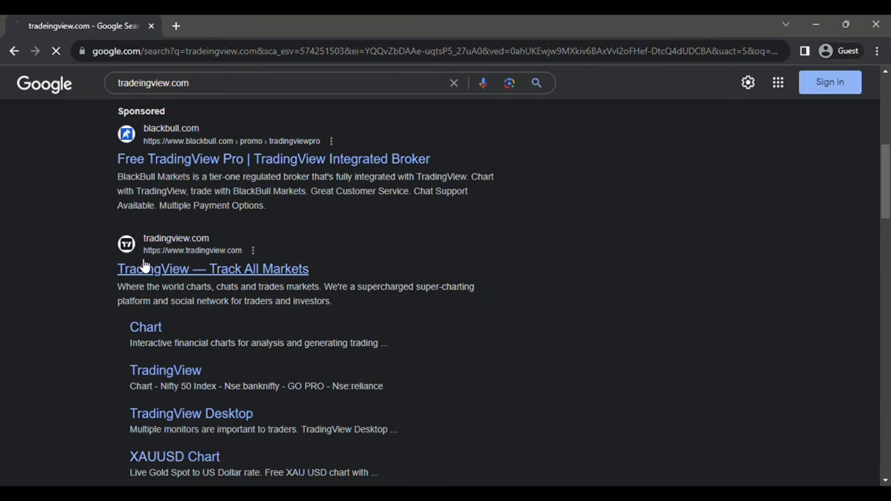
left_click(235, 289)
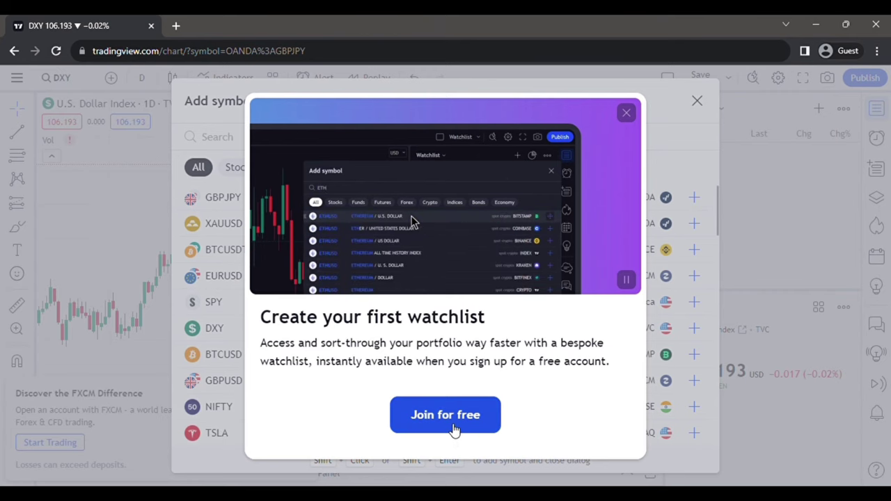
Start joining TradingView for free with an Apple ID and submit the account's e-mail address.
left_click(453, 429)
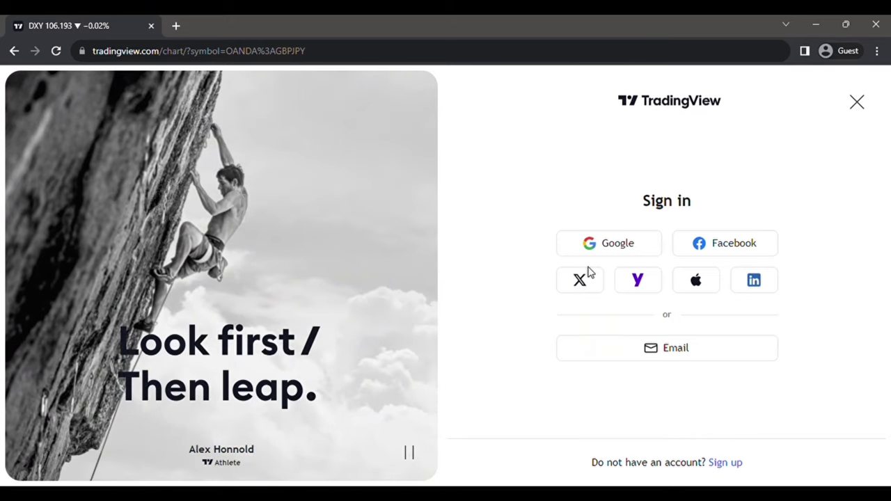
left_click(698, 281)
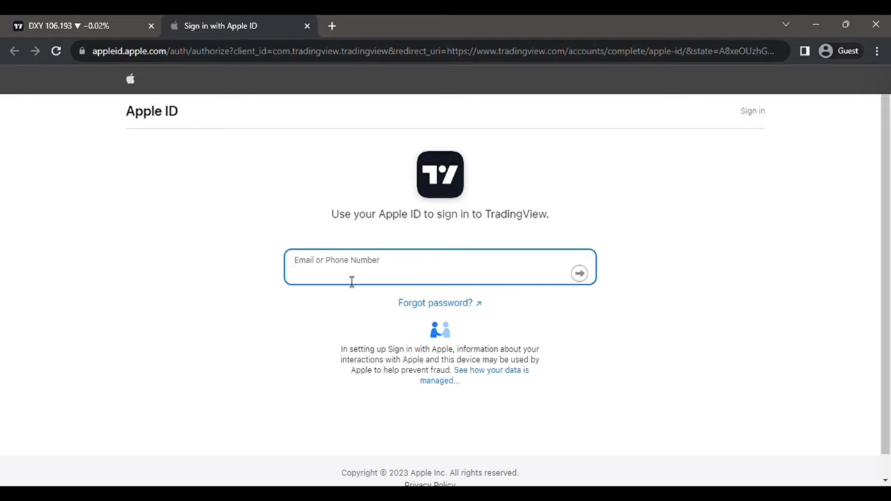
type("go")
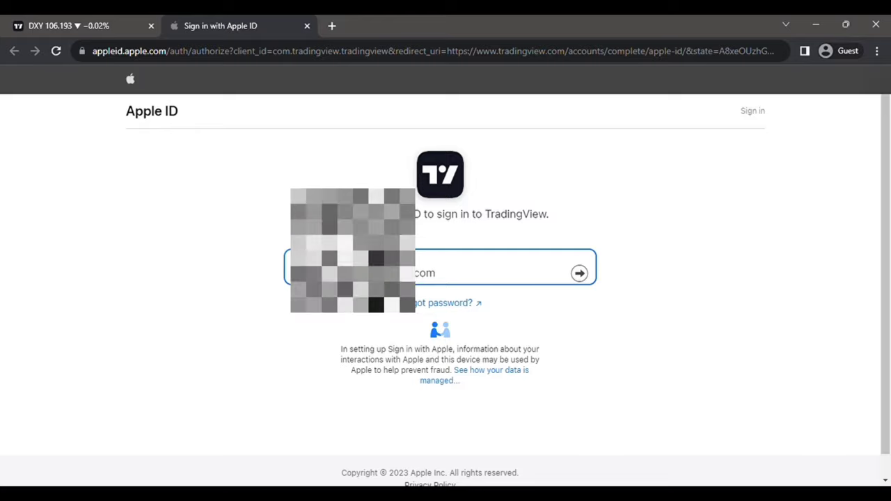
key("Return")
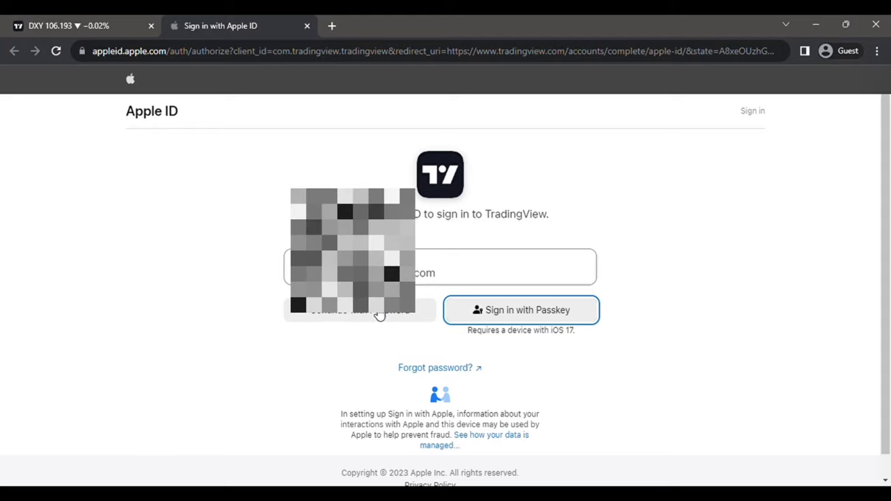
Sign in with a passkey, allowing Bluetooth to turn on, and agree to continue using TradingView with the Apple ID.
left_click(486, 315)
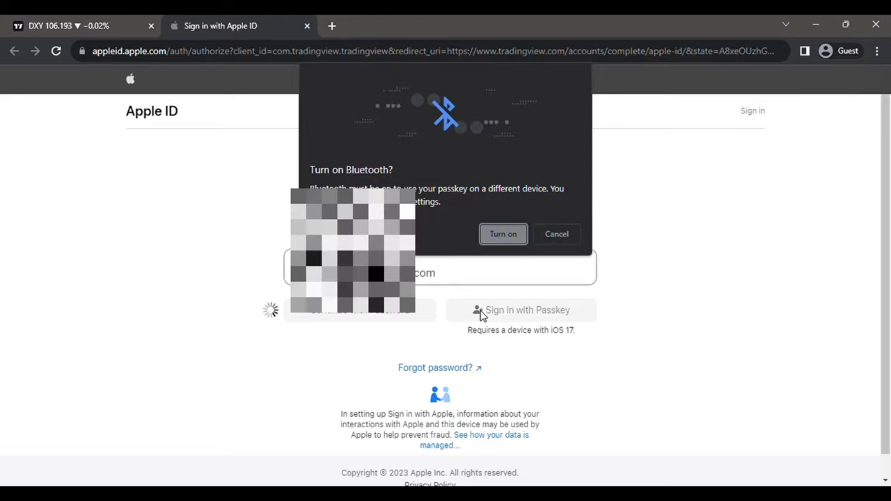
left_click(507, 235)
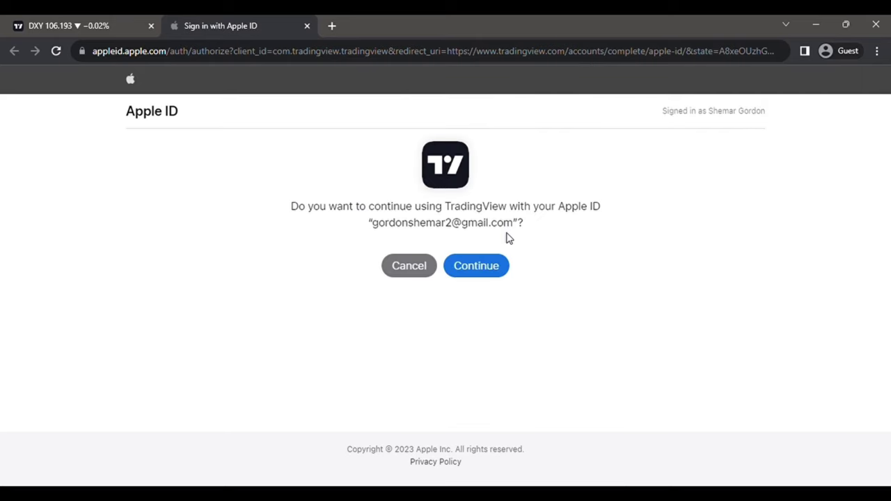
left_click(466, 267)
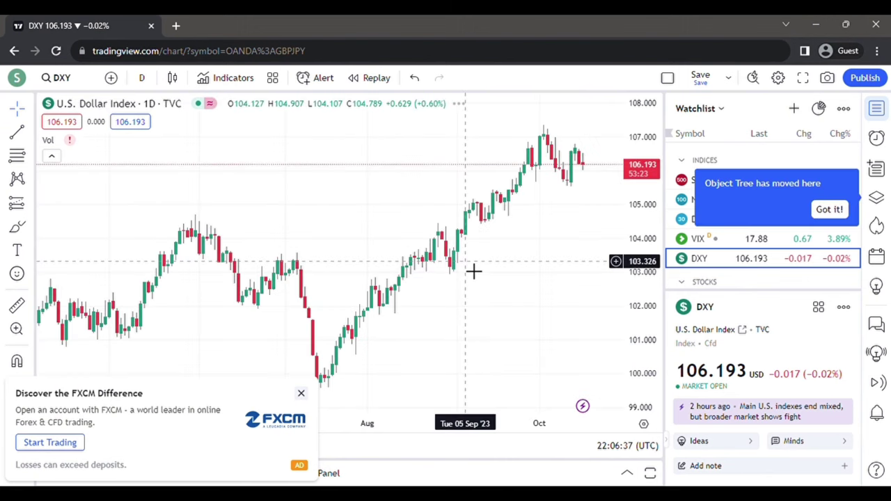
Dismiss the Object Tree notice and remove all preset symbols from the watchlist, keeping only the Indices section heading.
left_click(829, 210)
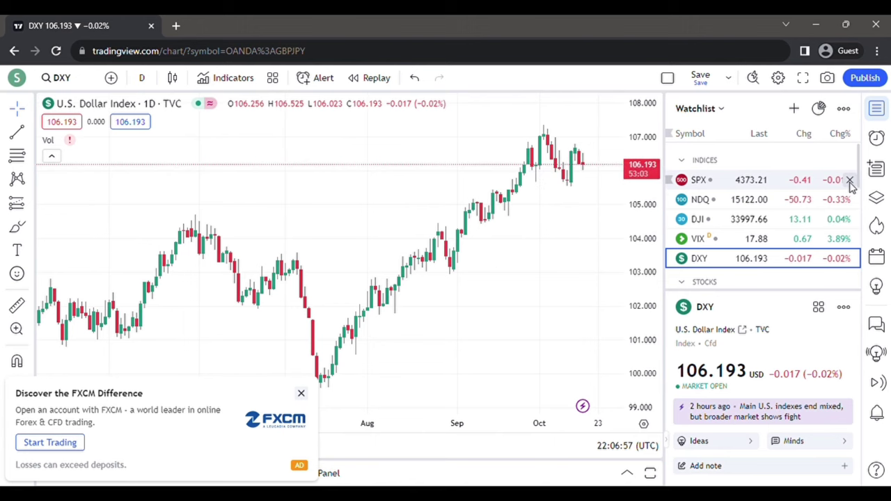
left_click(850, 181)
left_click(850, 181)
left_click(850, 181)
left_click(851, 181)
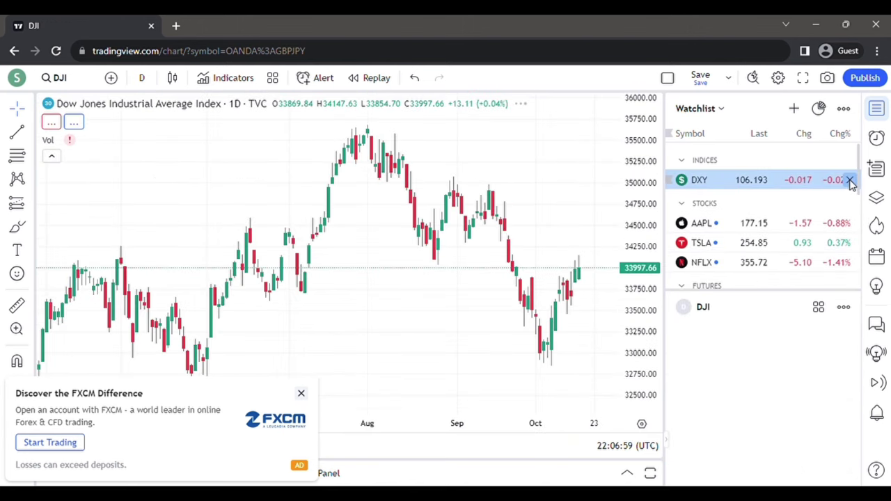
left_click(850, 181)
left_click(851, 181)
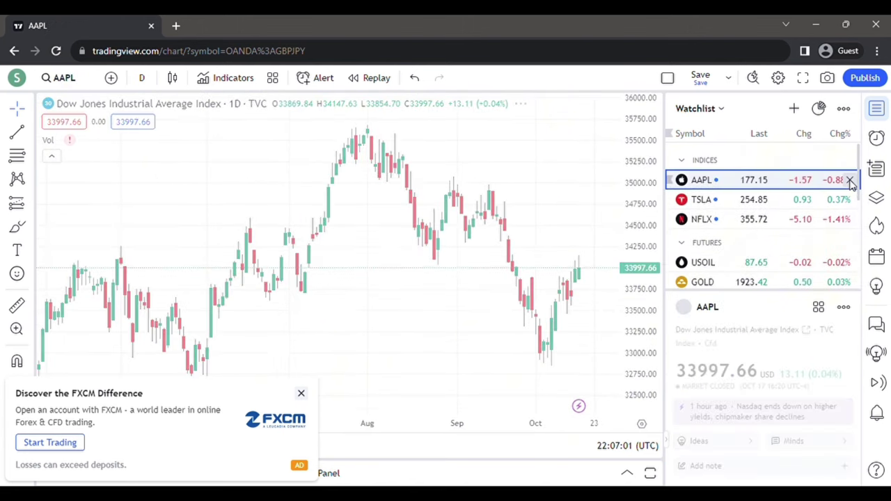
left_click(850, 181)
left_click(851, 181)
left_click(851, 181)
left_click(851, 181)
left_click(850, 182)
left_click(851, 181)
left_click(851, 182)
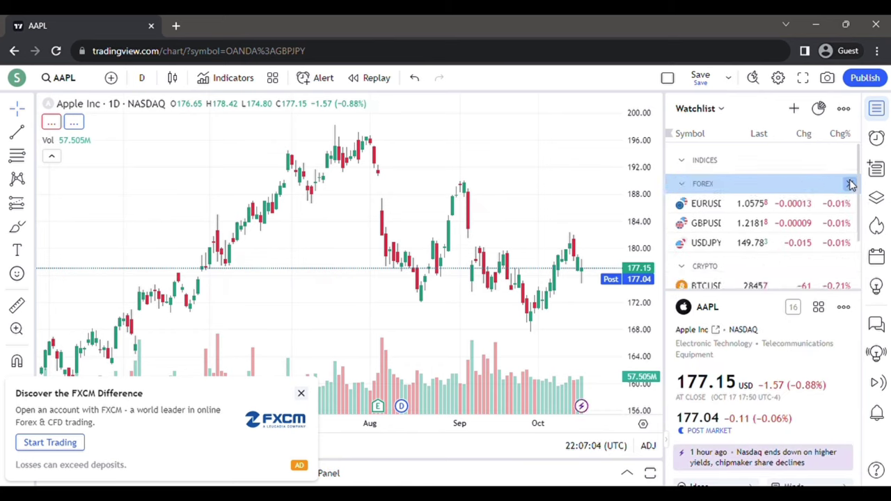
left_click(850, 181)
left_click(850, 181)
left_click(850, 181)
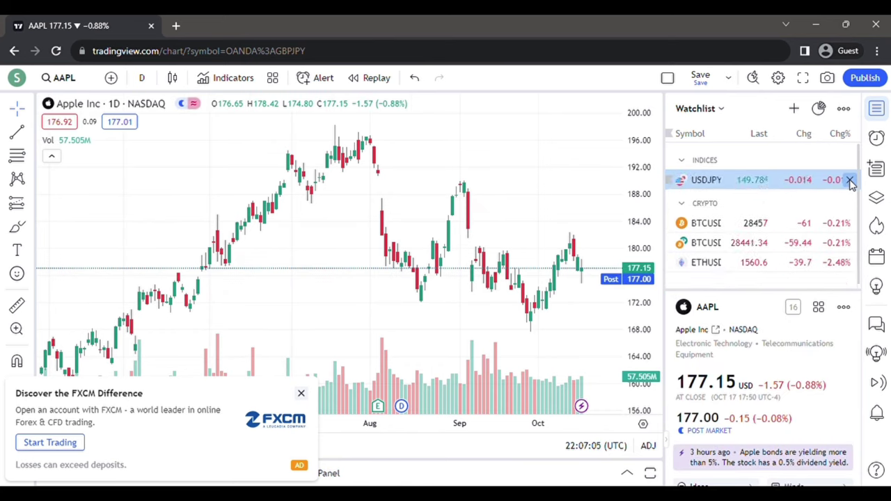
left_click(850, 181)
left_click(851, 181)
left_click(850, 181)
left_click(851, 181)
left_click(851, 181)
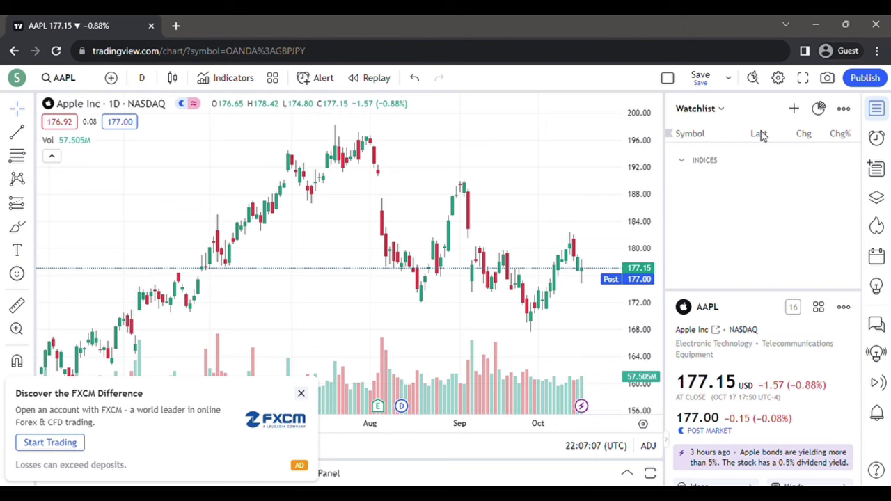
Add the OANDA GBPJPY forex symbol to the watchlist and close the symbol search.
left_click(795, 110)
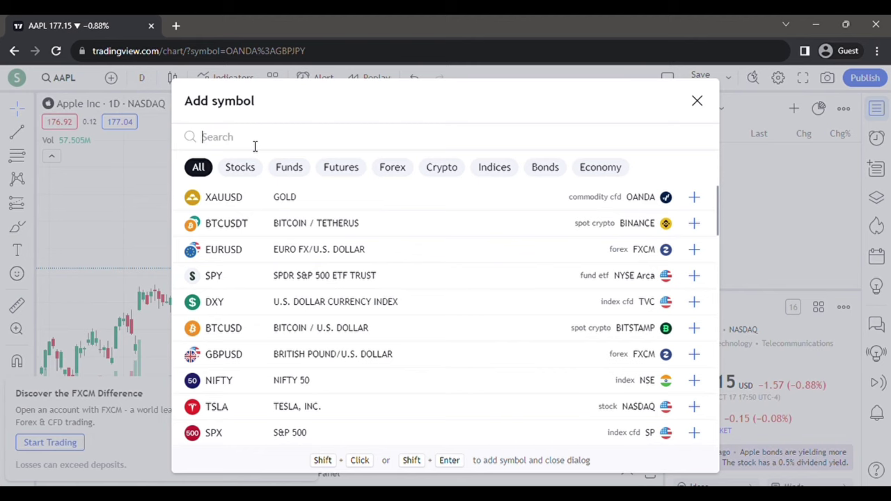
type("GBP")
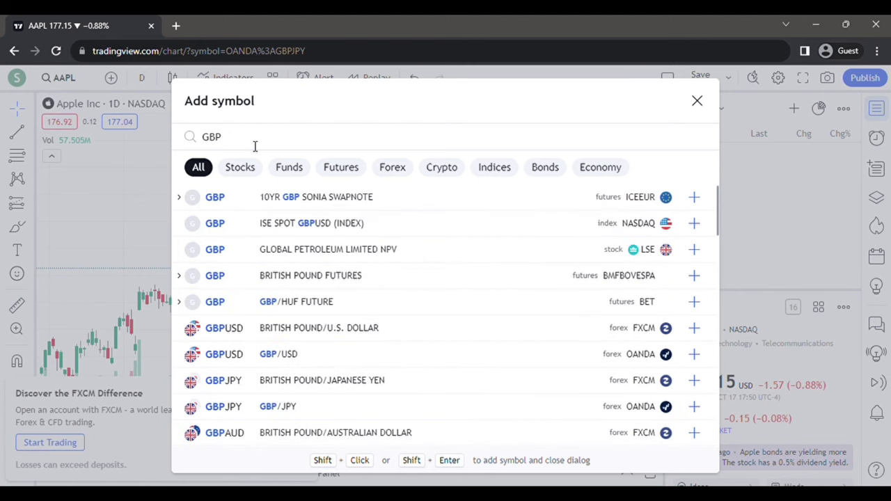
type("JPY")
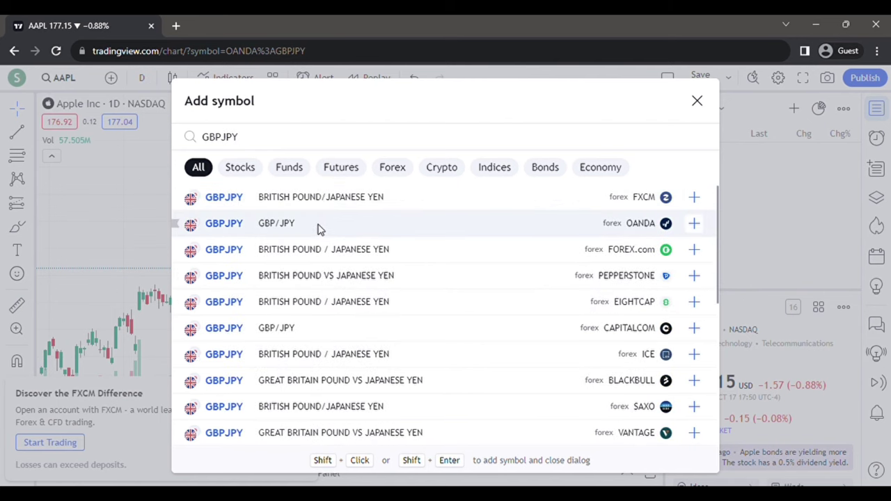
key("Return")
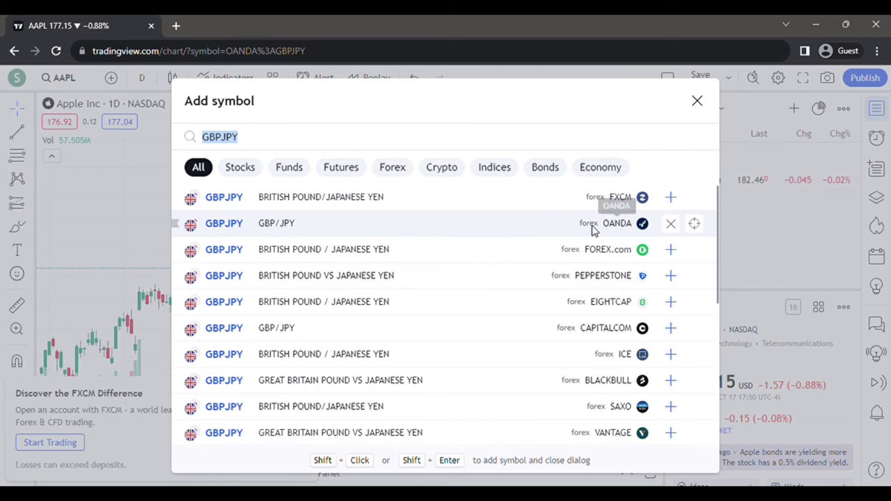
left_click(696, 101)
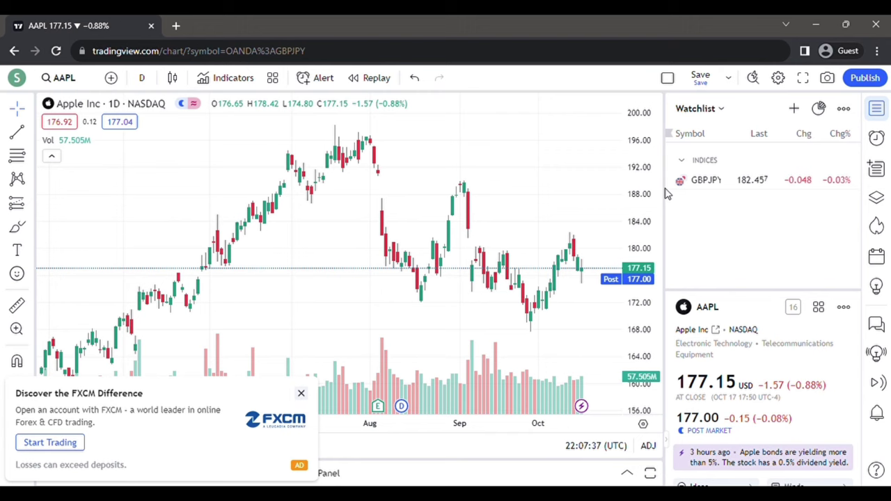
Narrow the watchlist area to widen the chart and dismiss the FXCM advertisement.
left_click_drag(665, 196, 723, 188)
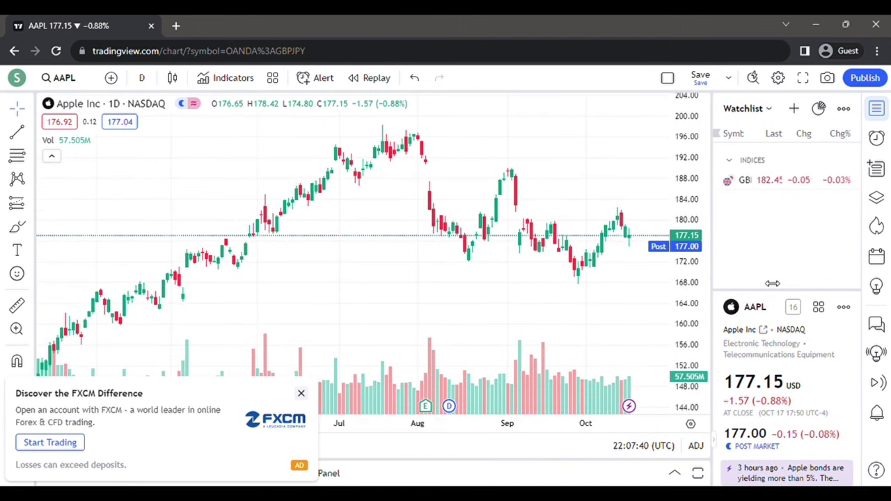
left_click(844, 310)
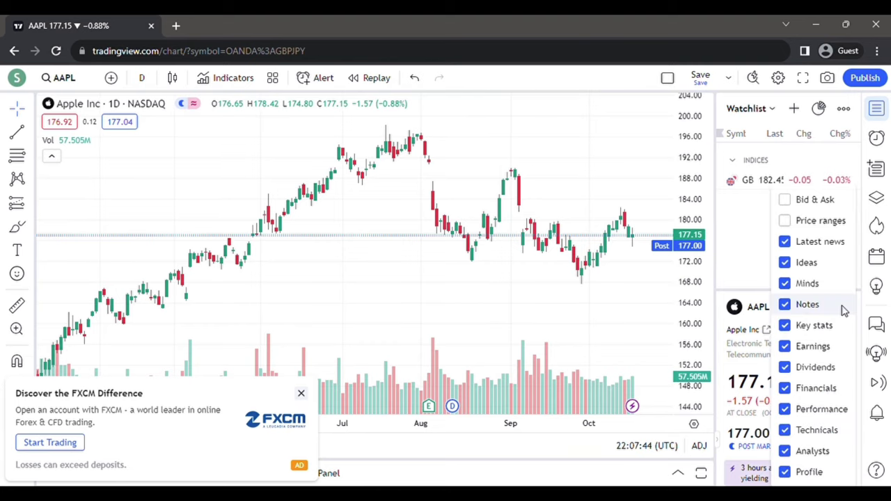
left_click(745, 277)
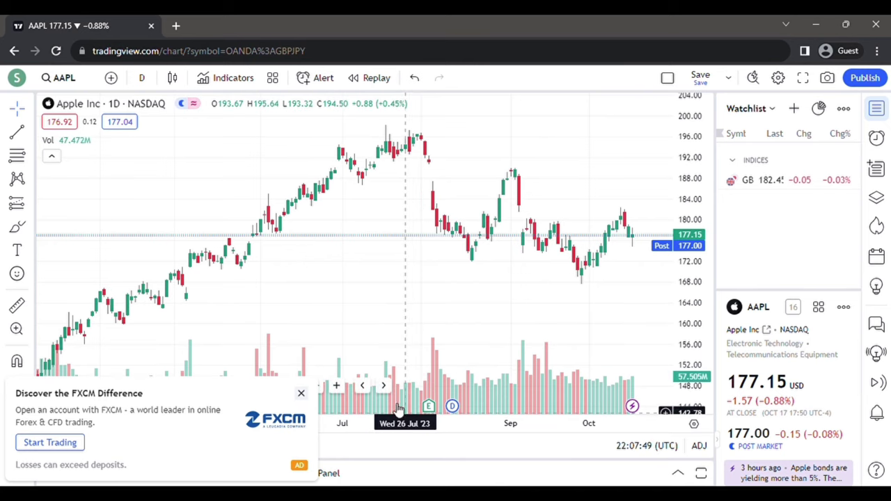
left_click(302, 394)
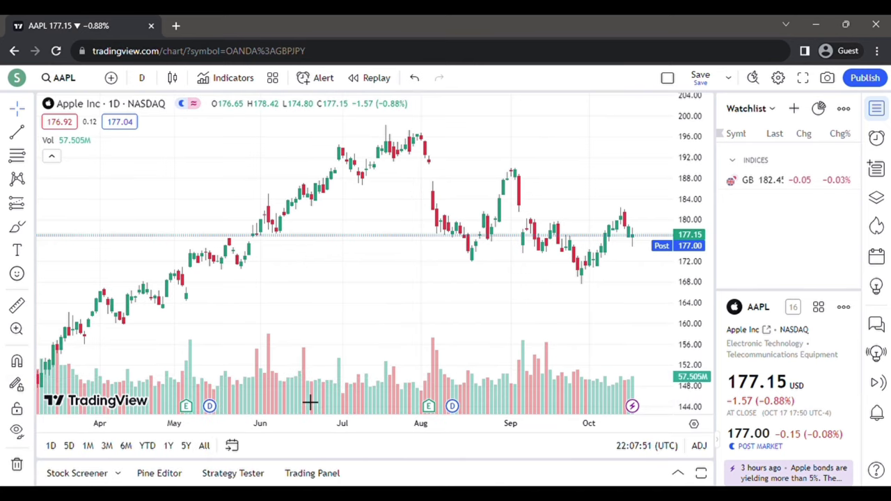
Remove the volume indicator from the AAPL chart.
right_click(252, 403)
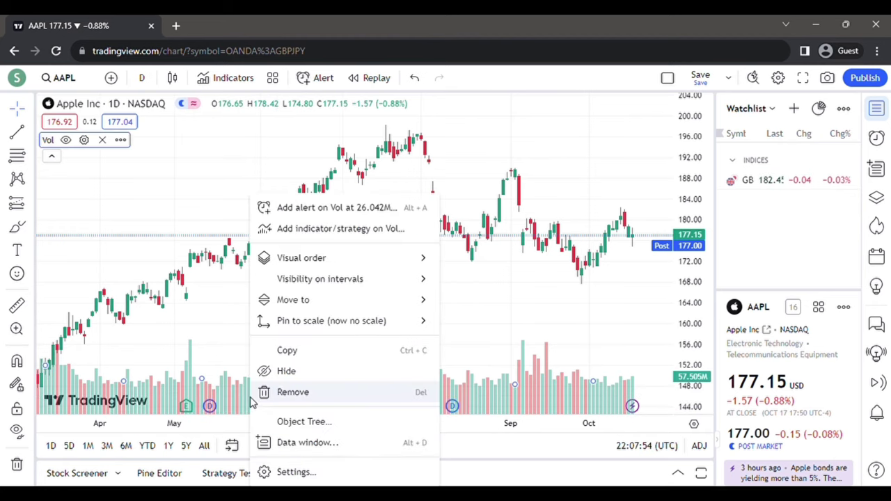
left_click(292, 392)
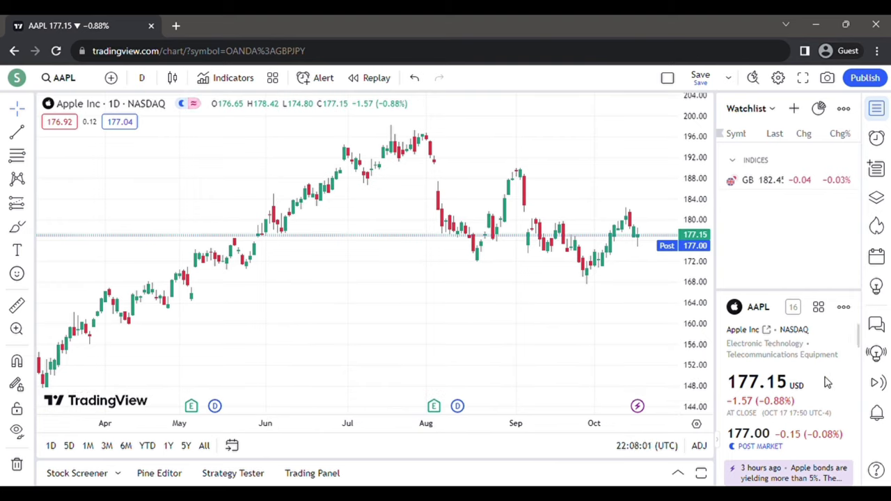
left_click(819, 308)
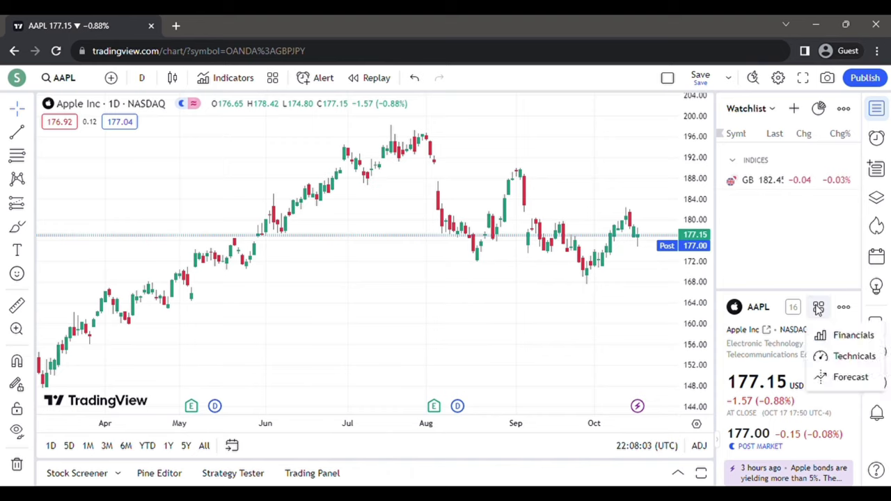
left_click(782, 246)
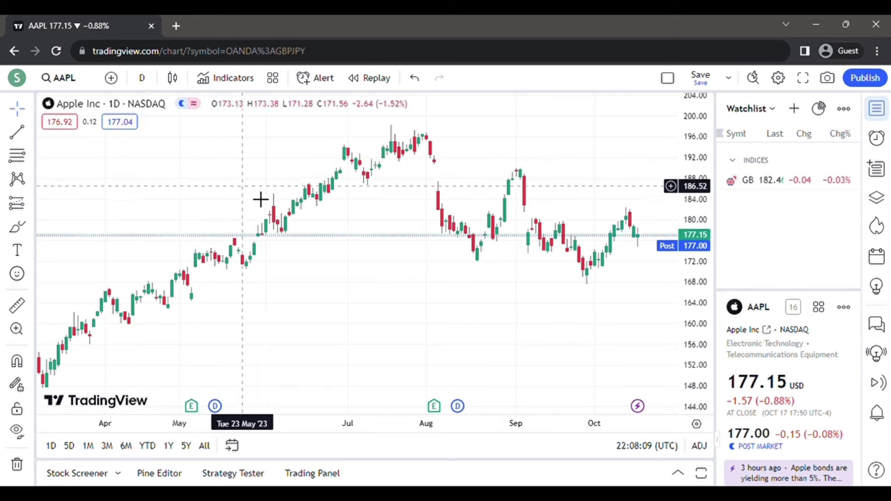
Display the GBPJPY chart from the watchlist and switch the color theme to Dark.
left_click(766, 183)
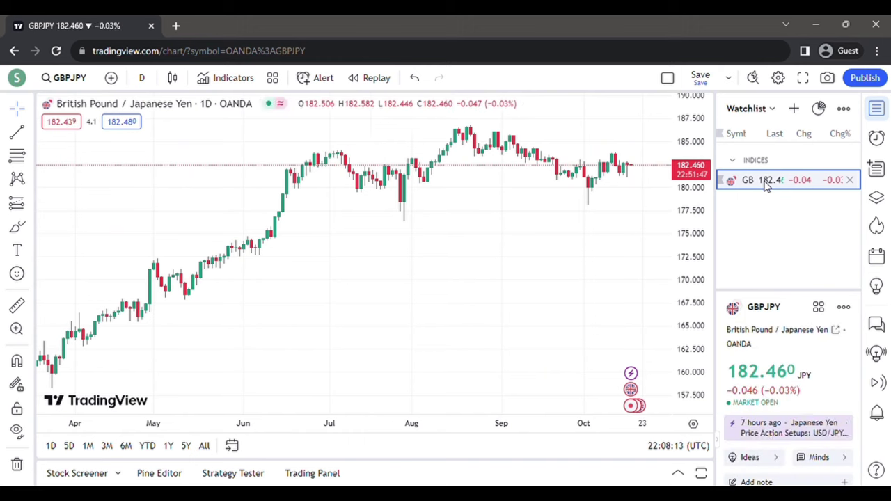
right_click(370, 290)
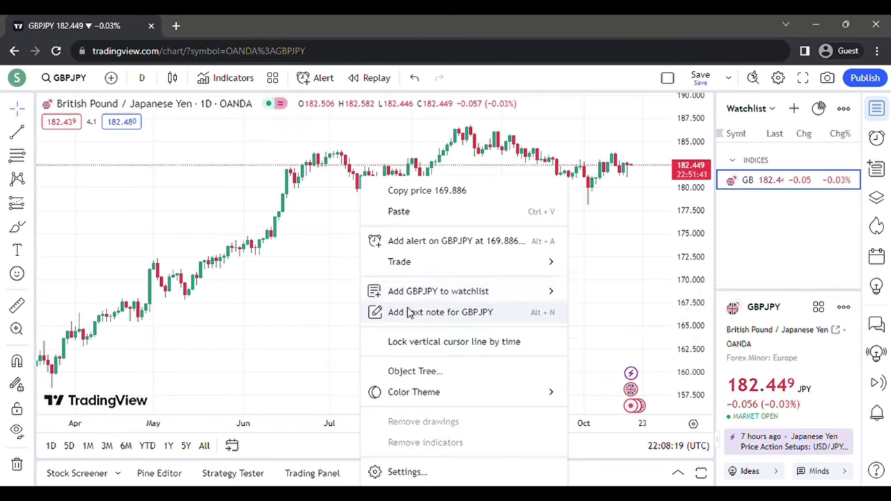
mouse_move(401, 397)
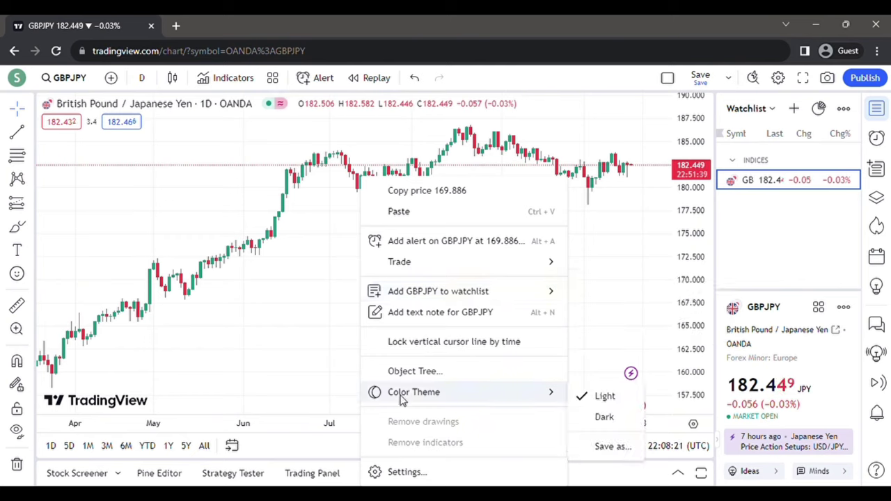
left_click(603, 417)
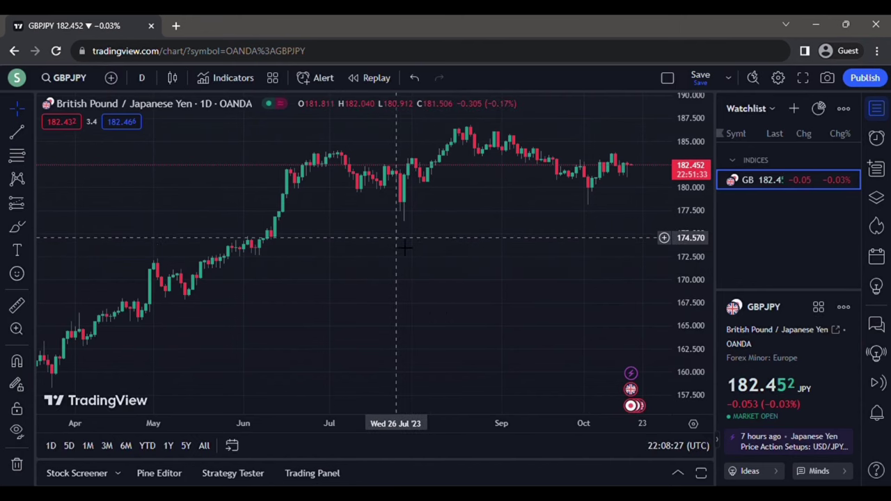
Add the 5 minutes, 15 minutes, 1 hour, 4 hours and 1 day chart intervals to the favorites.
scroll(369, 251, "left", 3)
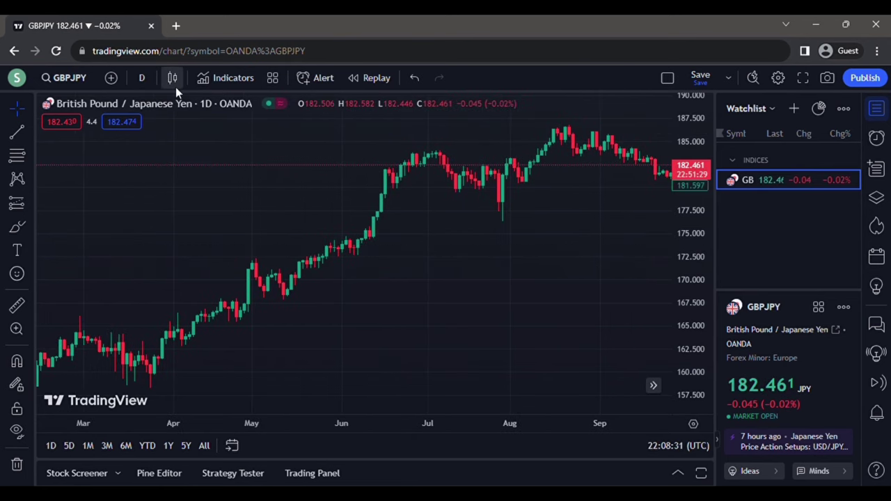
left_click(141, 79)
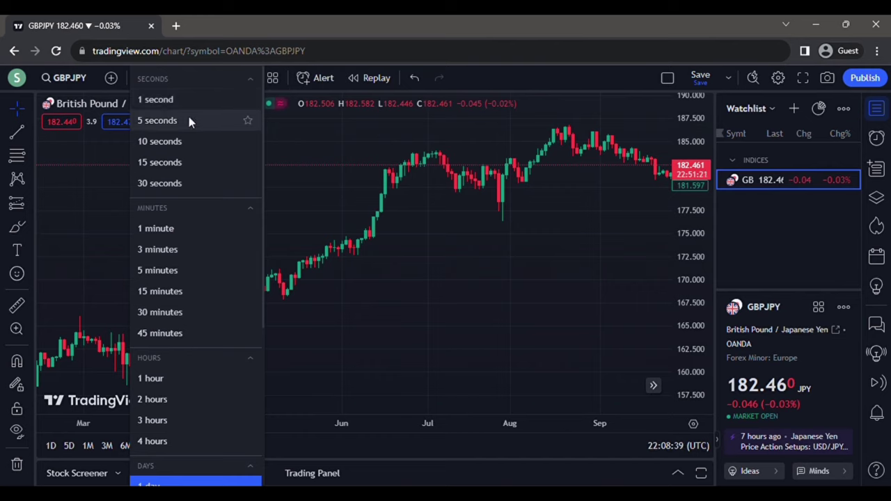
scroll(207, 168, "down", 1)
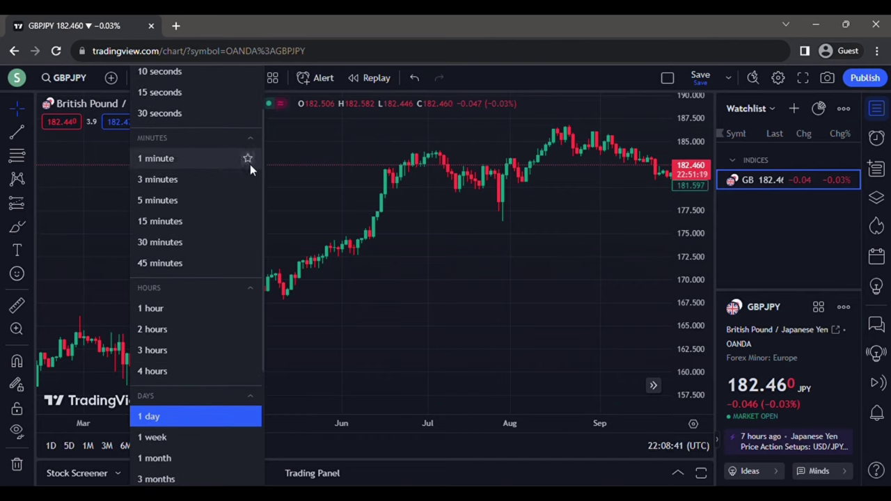
left_click(248, 200)
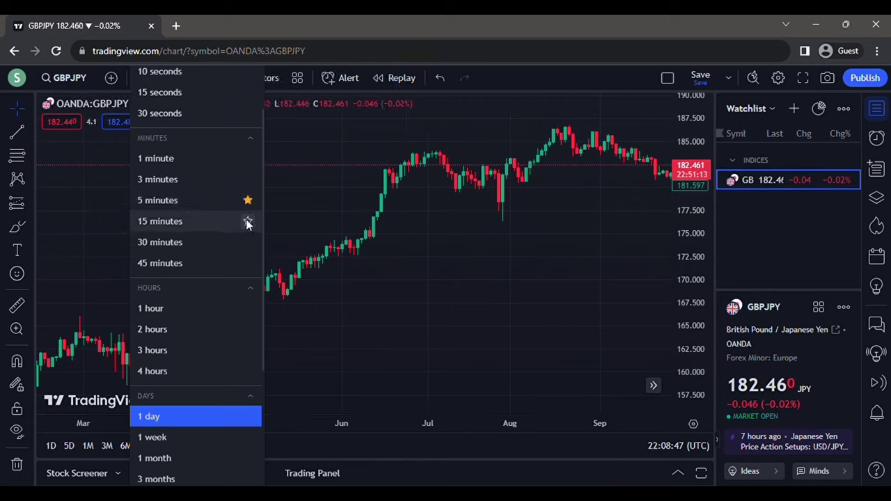
left_click(248, 222)
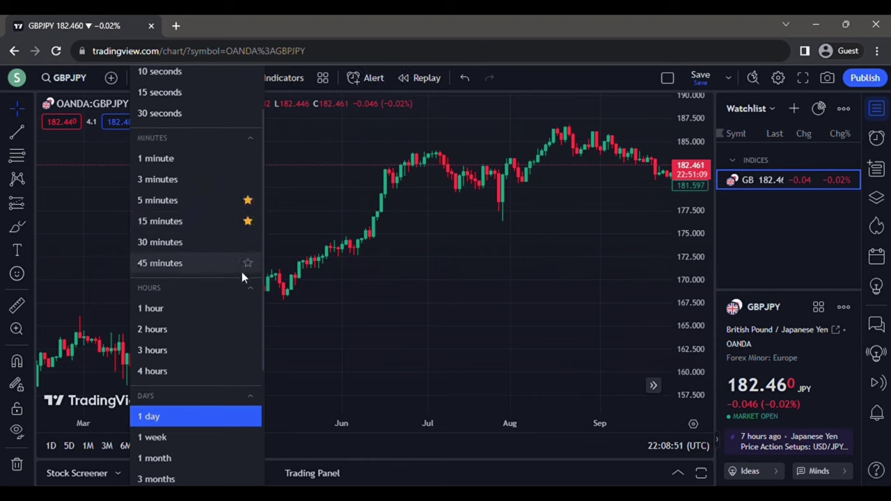
left_click(247, 309)
scroll(248, 307, "down", 1)
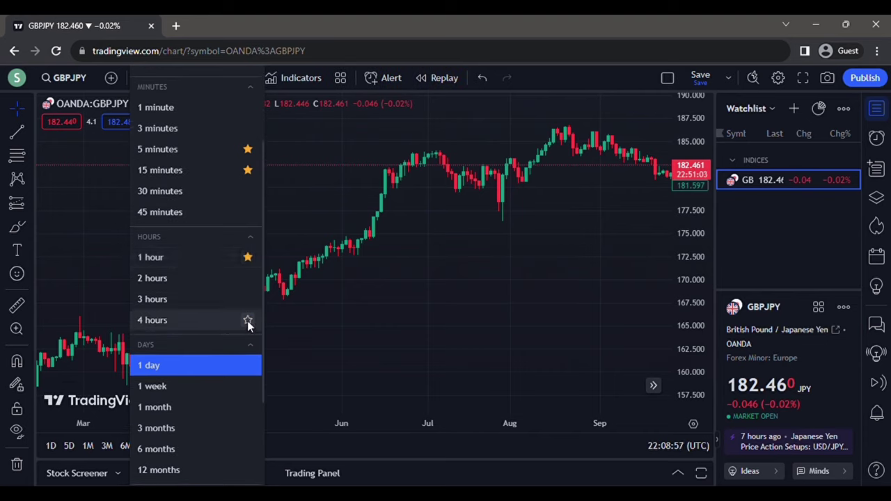
left_click(247, 321)
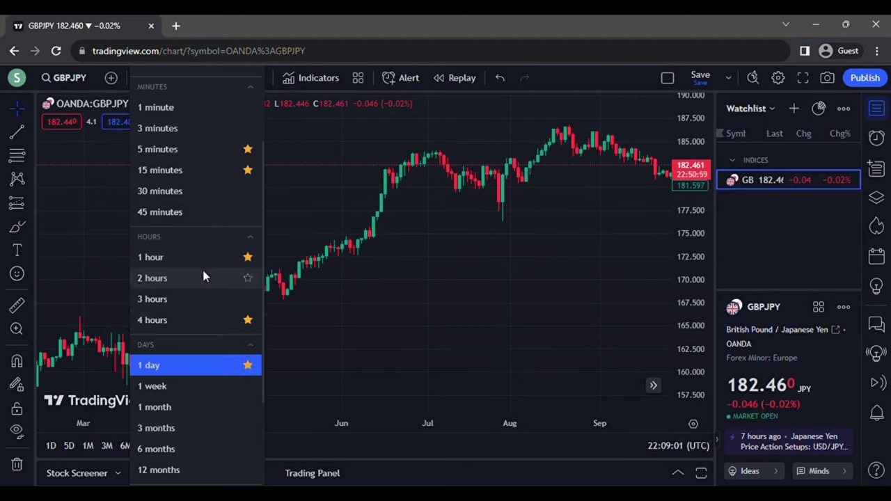
scroll(203, 276, "up", 3)
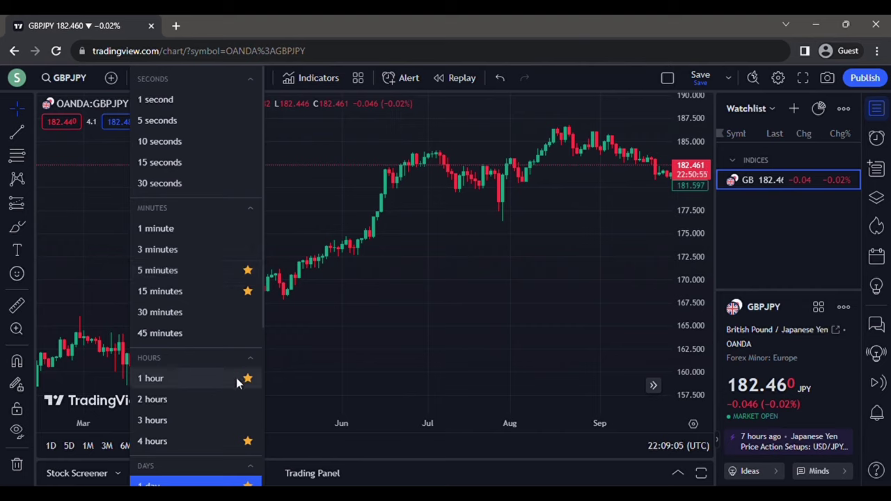
scroll(236, 377, "down", 1)
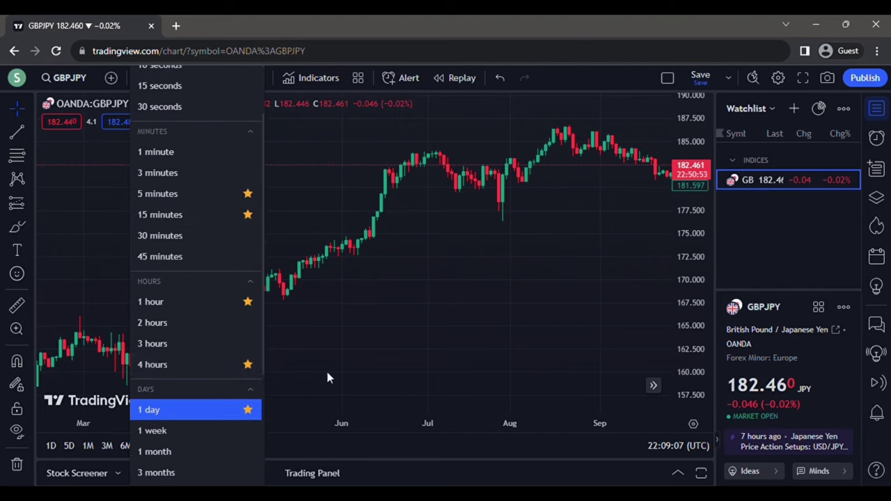
left_click(359, 360)
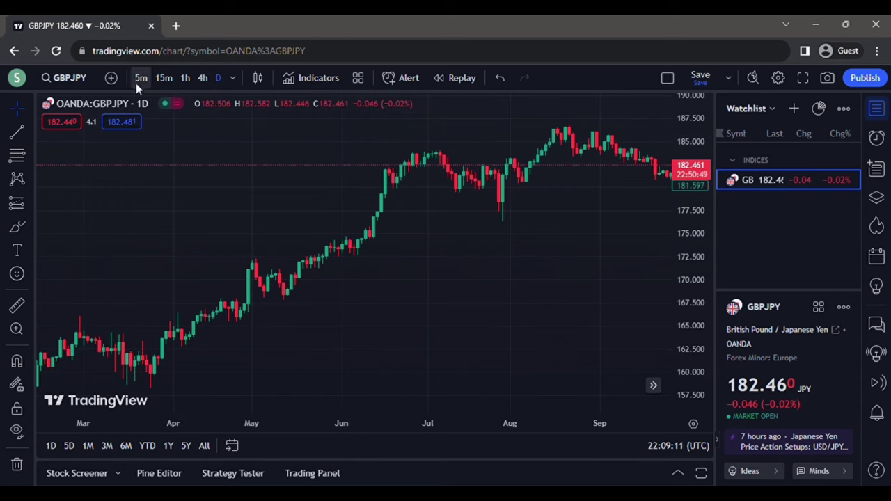
Add the Trend Line, Horizontal Line, Horizontal Ray, Vertical Line and Cross Line drawing tools to the favorites.
left_click(29, 132)
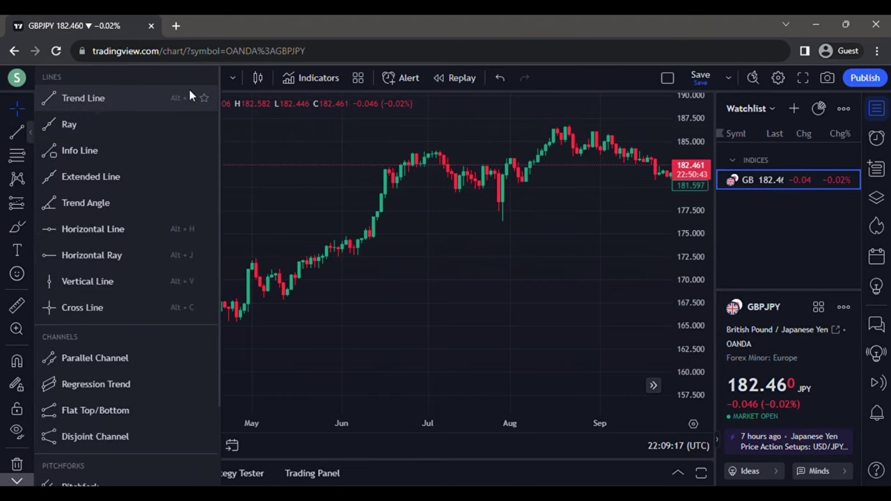
left_click(205, 96)
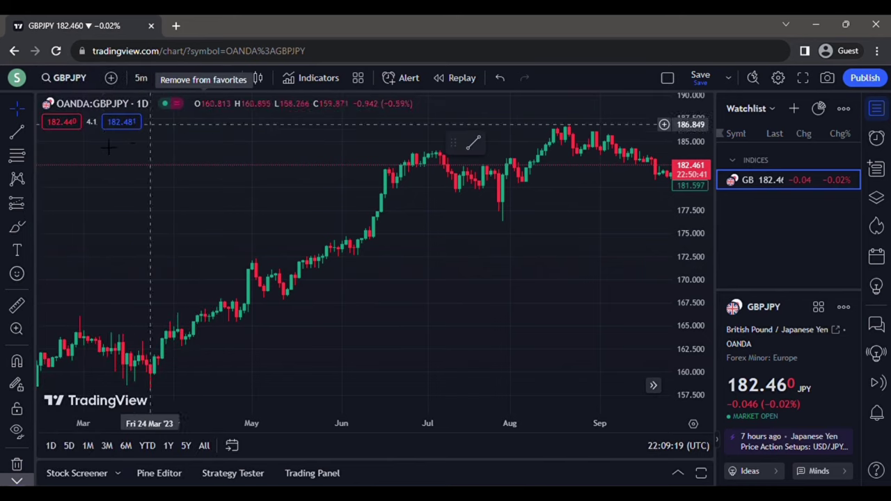
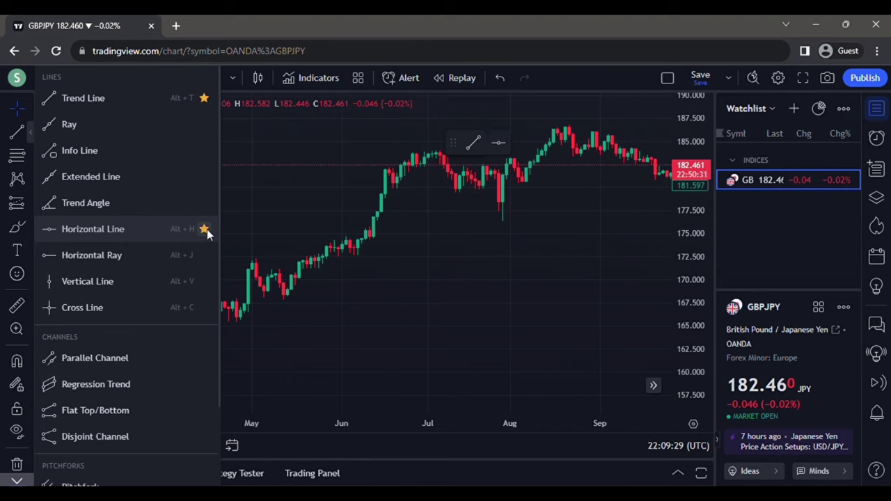
left_click(204, 256)
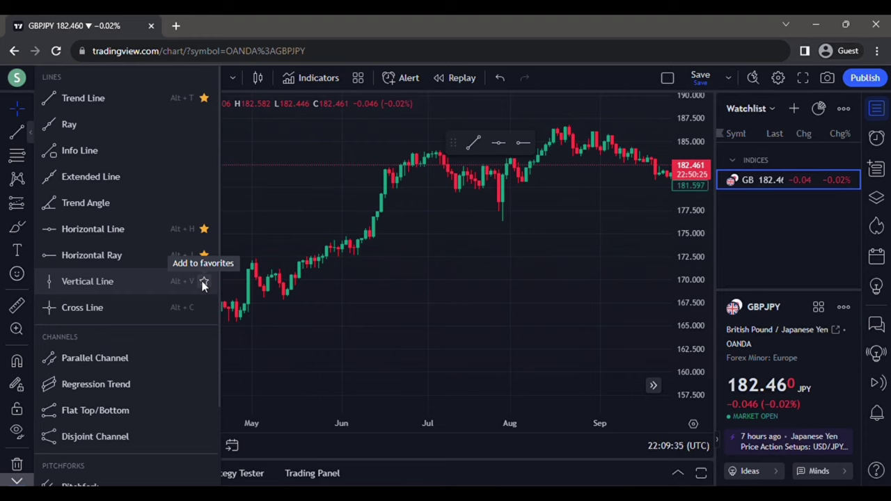
left_click(204, 283)
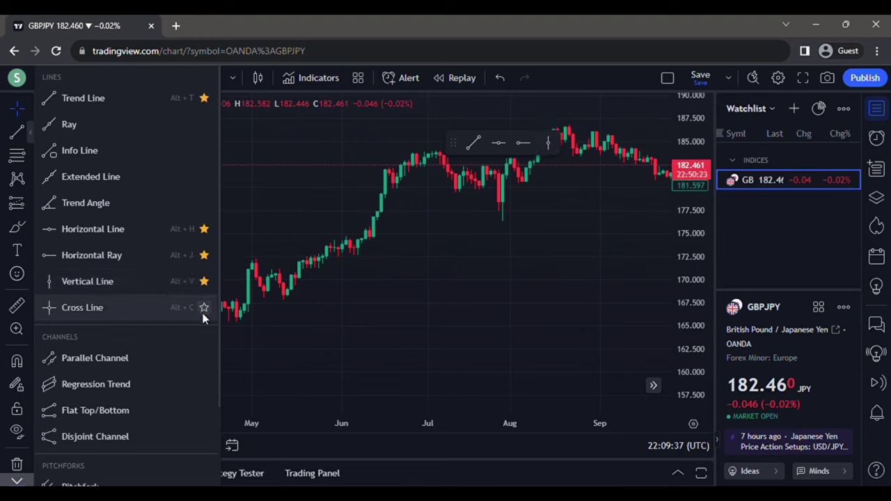
left_click(204, 309)
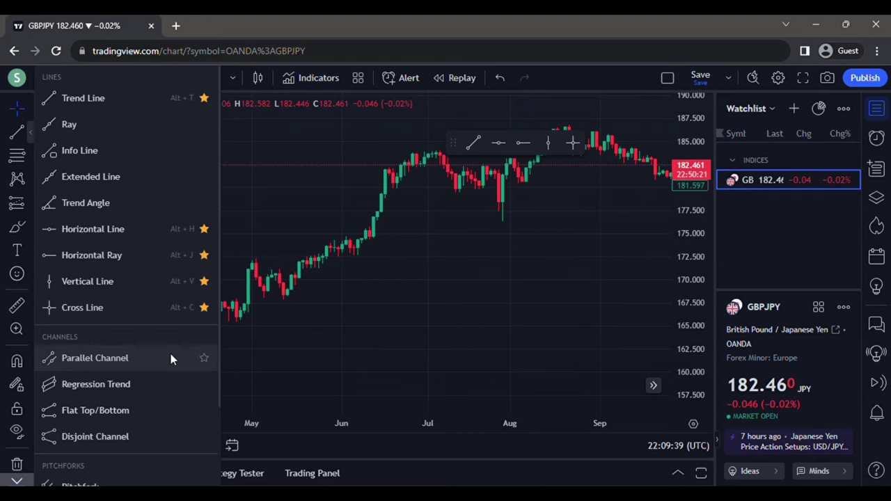
scroll(172, 357, "down", 2)
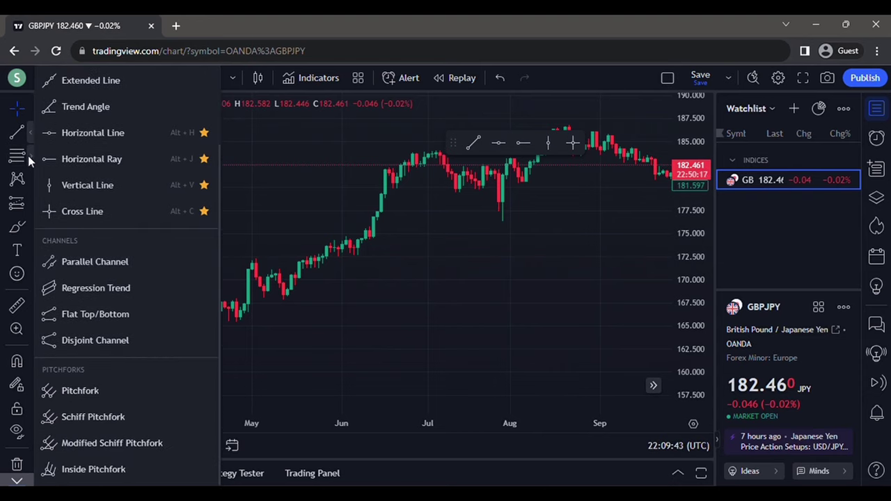
Add the Fib Retracement, Long Position and Short Position tools to the favorite drawing tools.
left_click(27, 158)
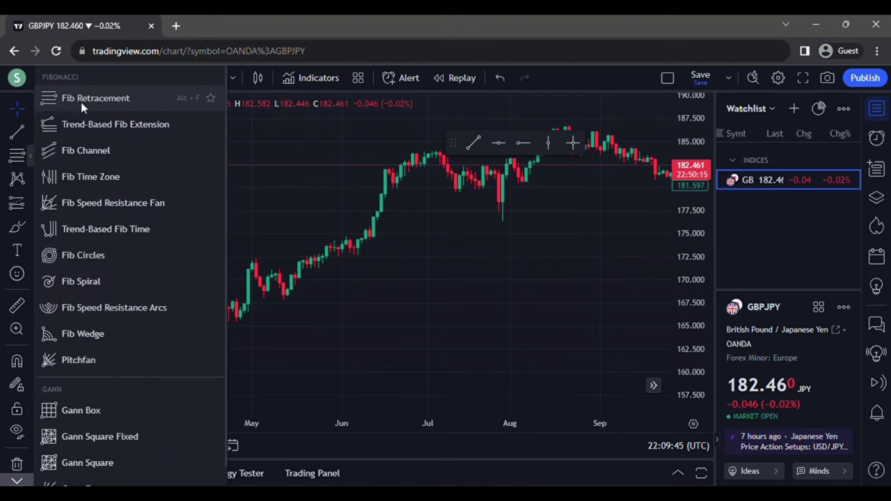
left_click(210, 98)
left_click(30, 174)
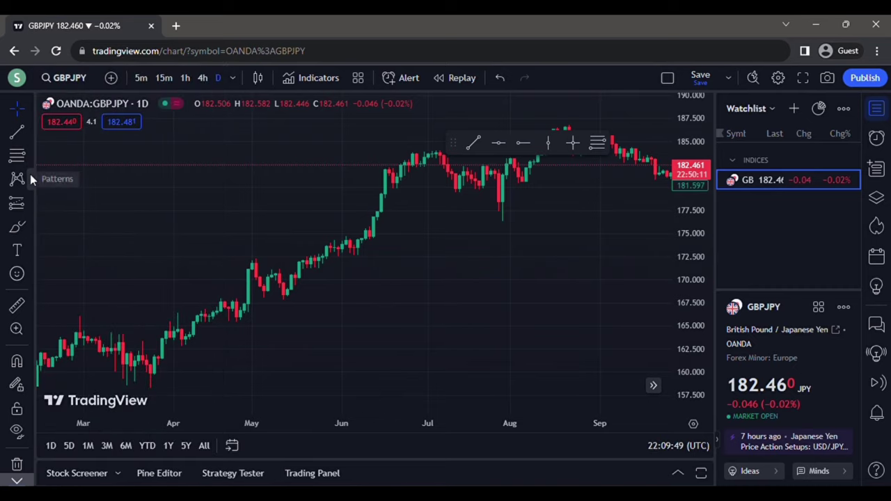
left_click(30, 174)
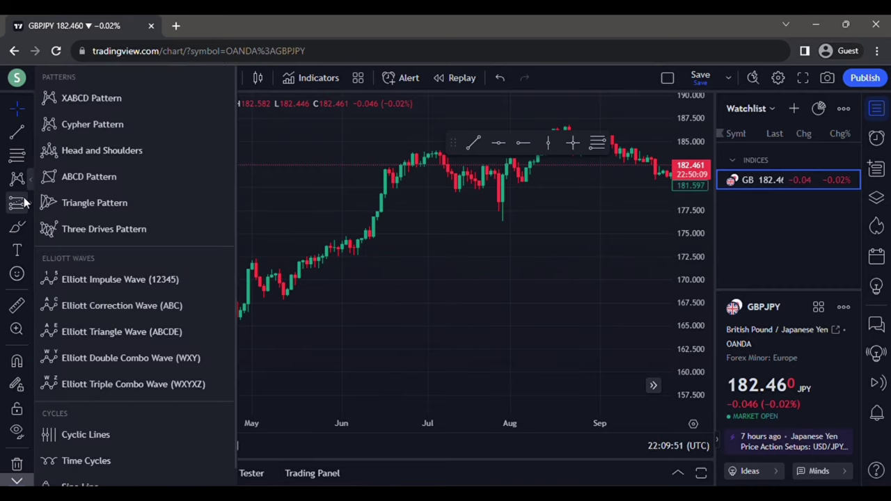
left_click(27, 199)
left_click(27, 199)
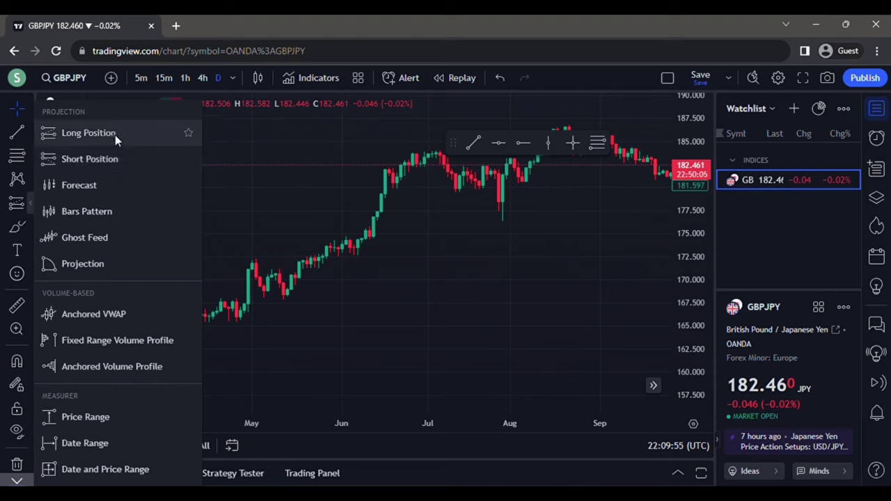
left_click(188, 133)
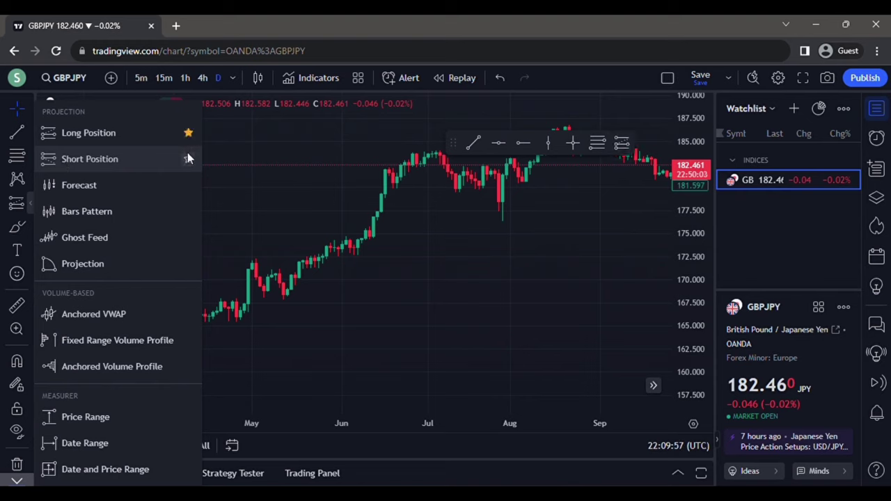
left_click(188, 159)
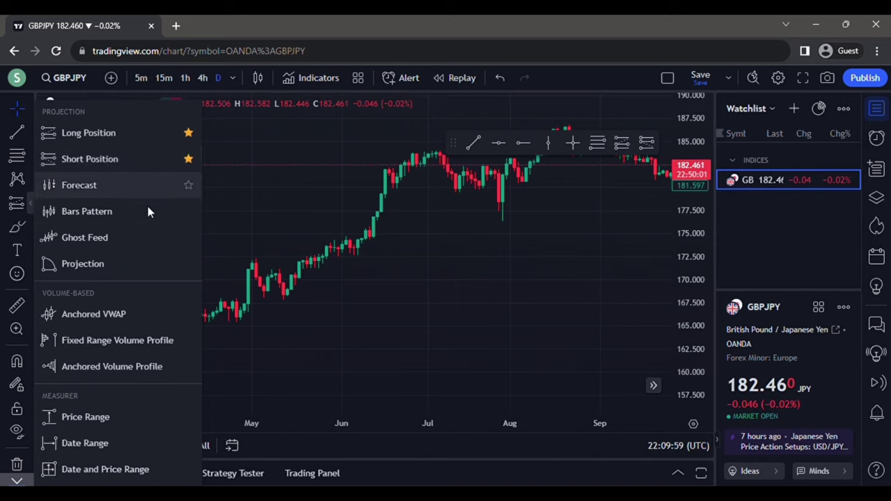
Add the Rectangle and Ellipse shapes to the favorite drawing tools.
left_click(30, 226)
left_click(30, 227)
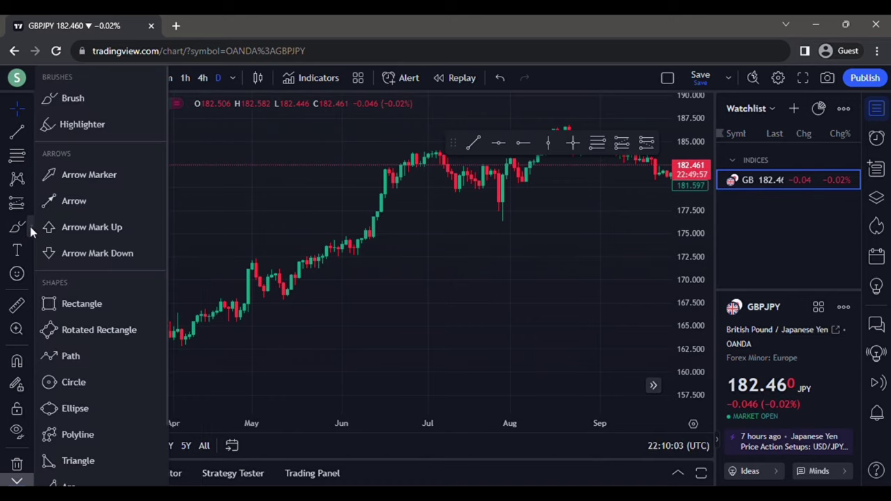
left_click(152, 305)
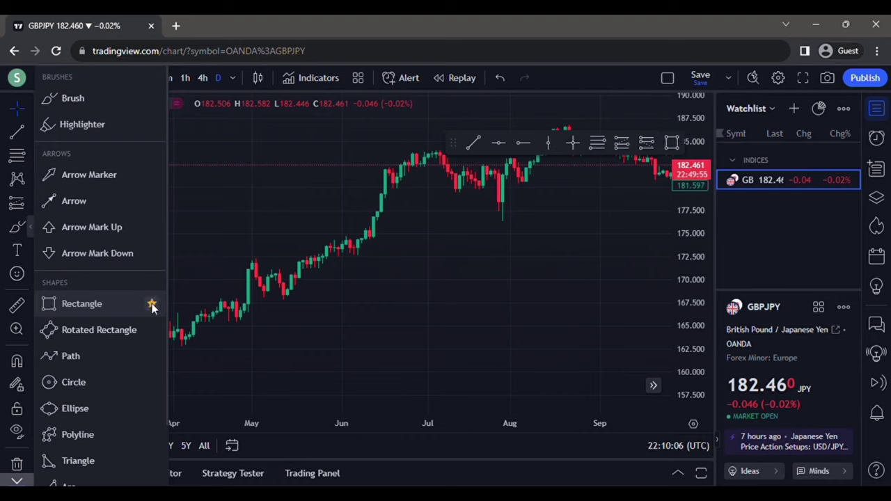
left_click(152, 410)
scroll(81, 414, "down", 1)
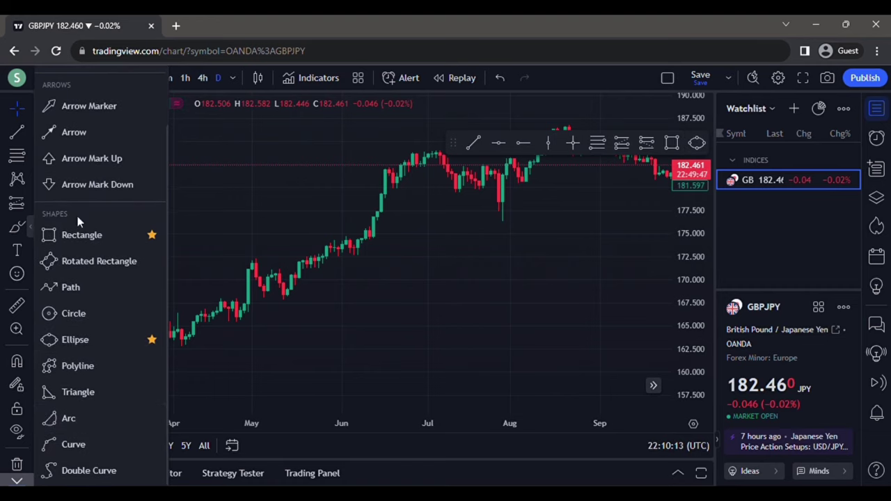
scroll(77, 220, "up", 1)
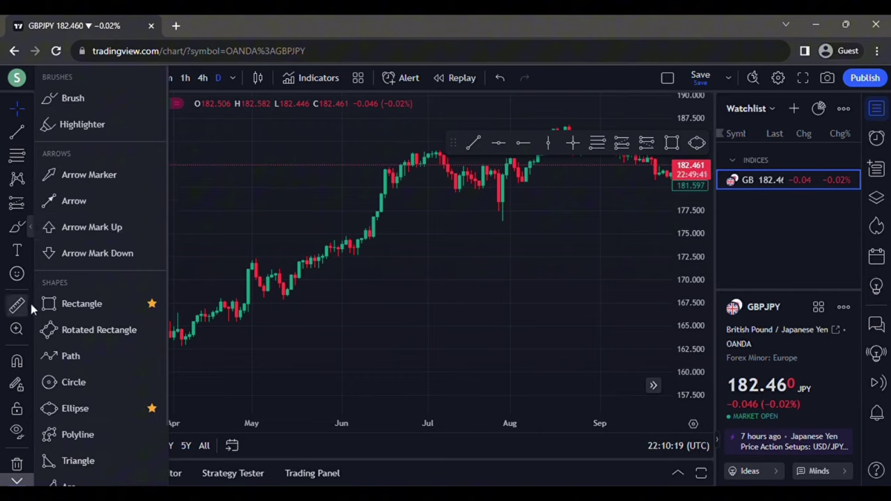
Add the Text tool to the favorite drawing tools and return to the chart.
left_click(29, 254)
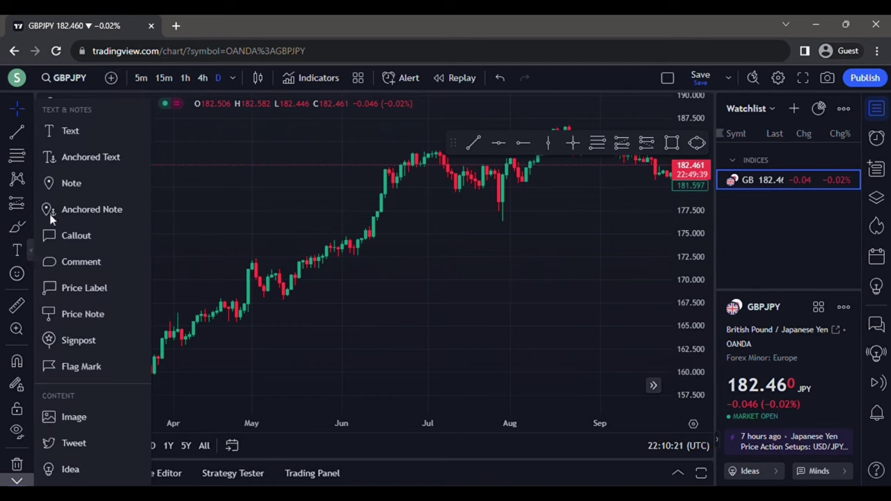
left_click(137, 131)
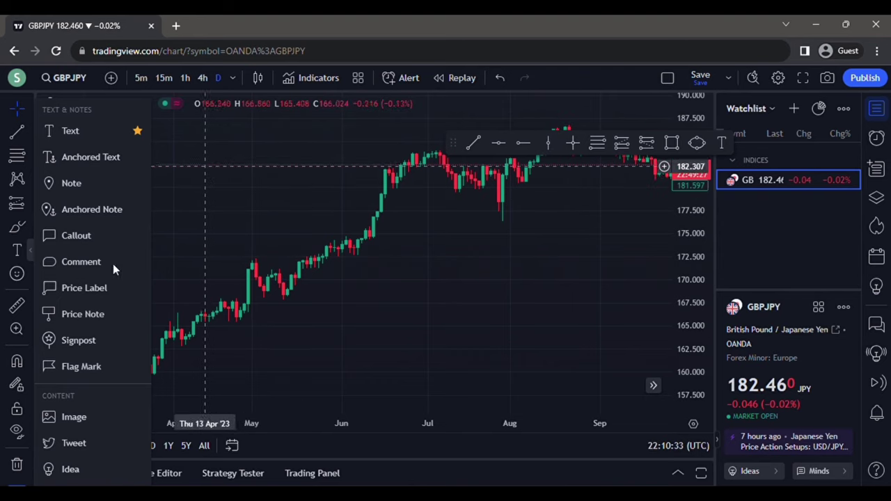
left_click(196, 260)
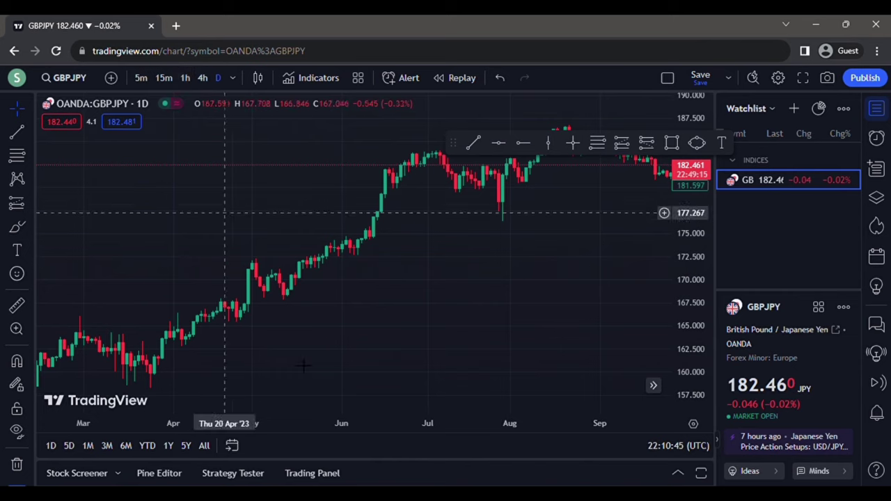
Switch the GBPJPY chart to the 4-hour interval and free up chart space by hiding the watchlist and dismissing the advertisement.
left_click(201, 80)
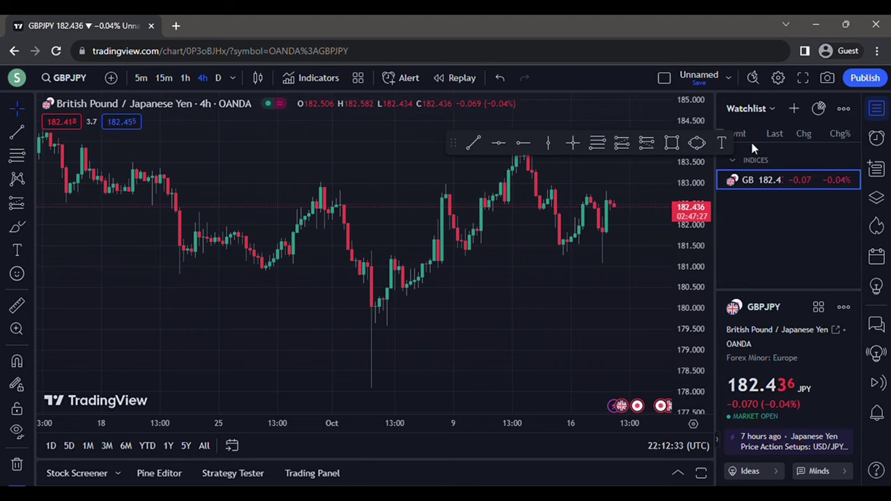
left_click(877, 107)
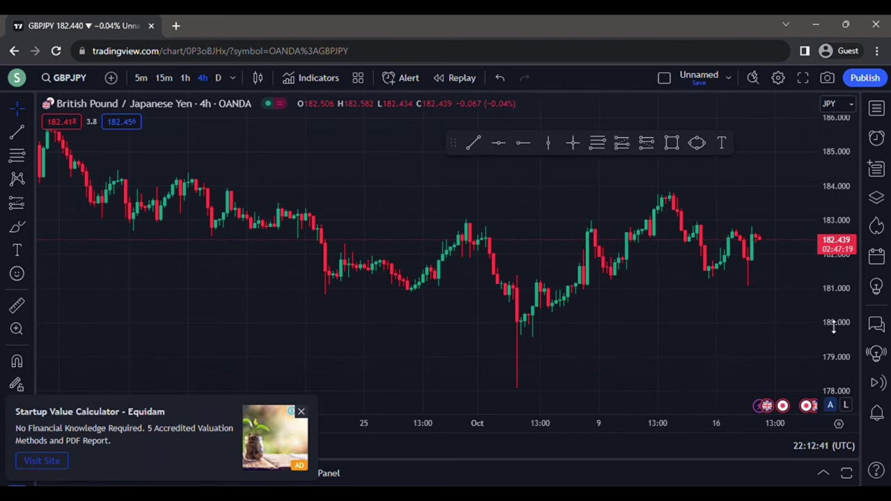
left_click(298, 413)
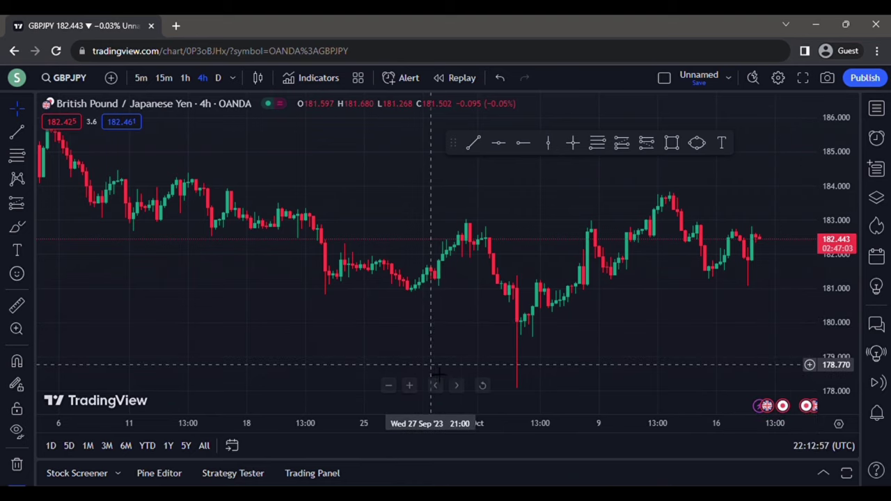
Measure the price distance from 179.000 up to about 180.000 near 17 Oct on the 4-hour chart, and clear the measurement.
left_click(15, 305)
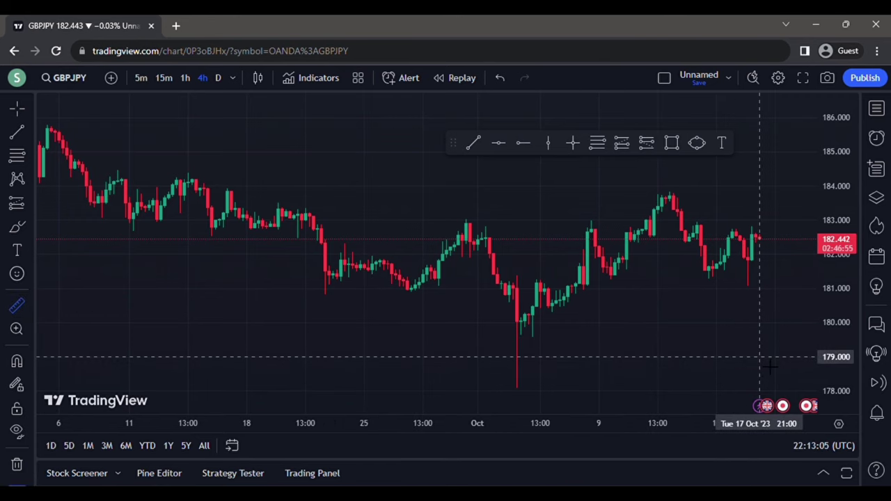
left_click(769, 368)
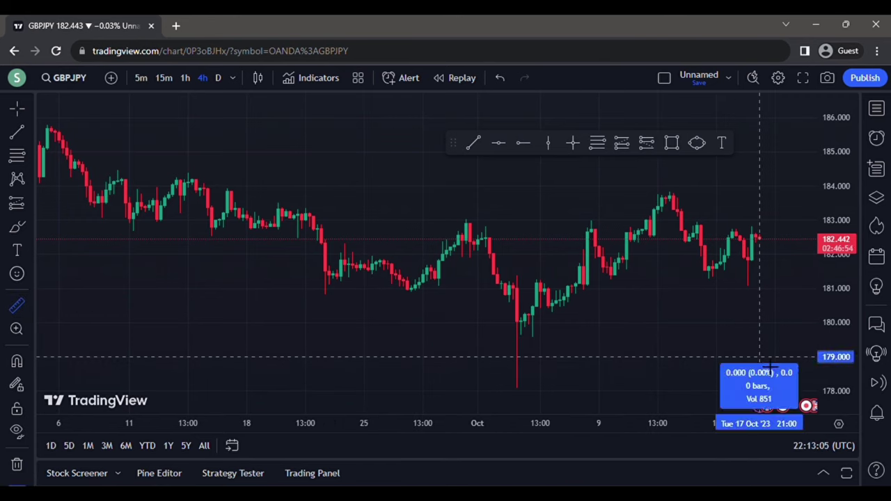
left_click(766, 332)
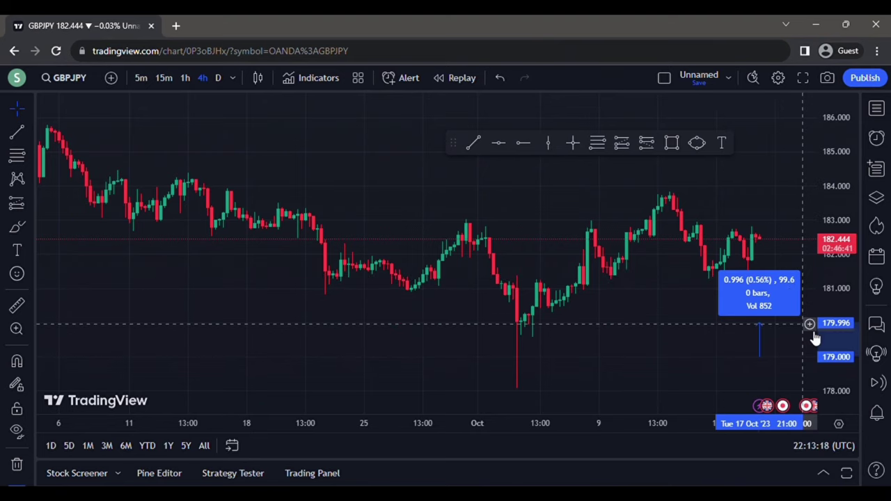
left_click(764, 345)
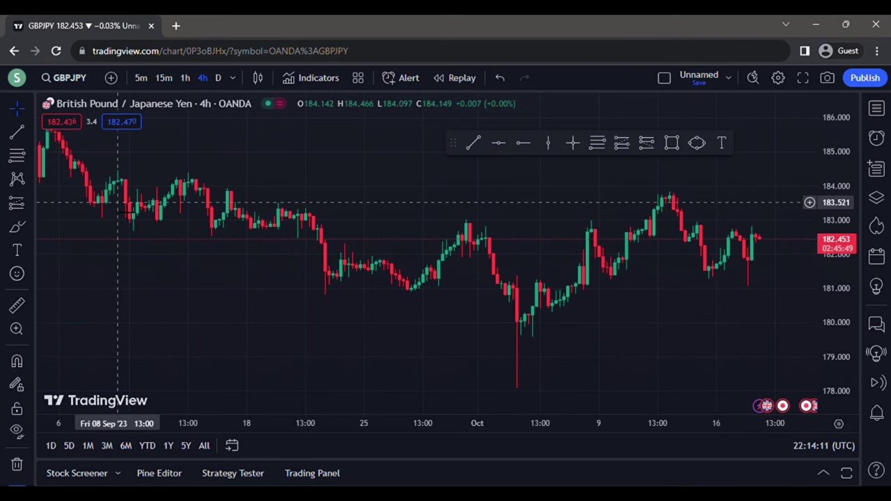
View the GBPJPY chart at the 1-hour interval and return to the 4-hour interval.
left_click(184, 80)
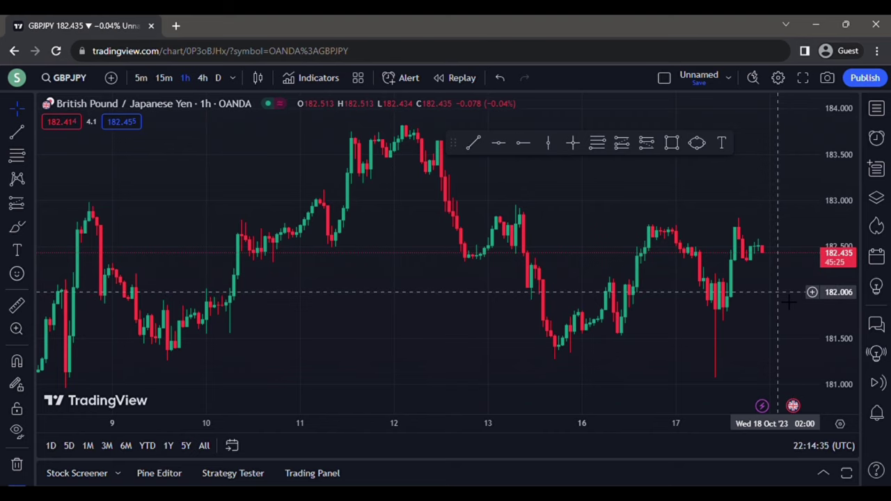
left_click(202, 77)
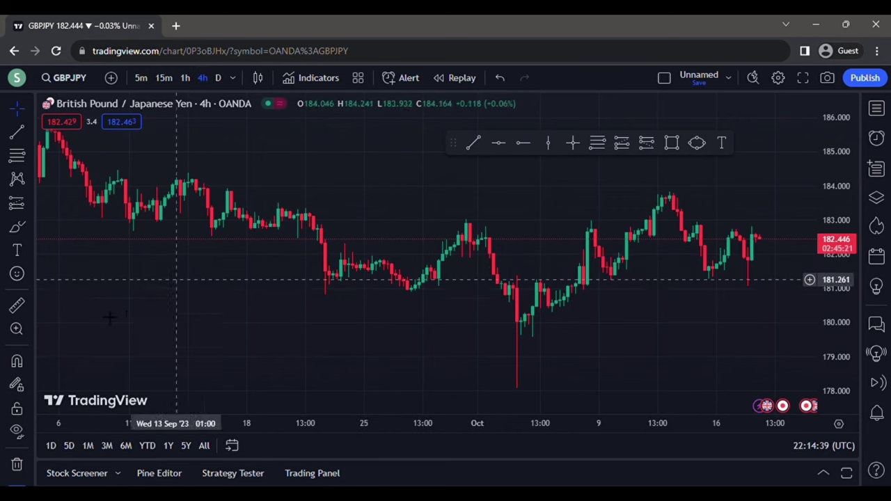
Measure the price distance from about 178.000 up to about 180.000 at 16 Oct, and clear the measurement.
left_click(17, 305)
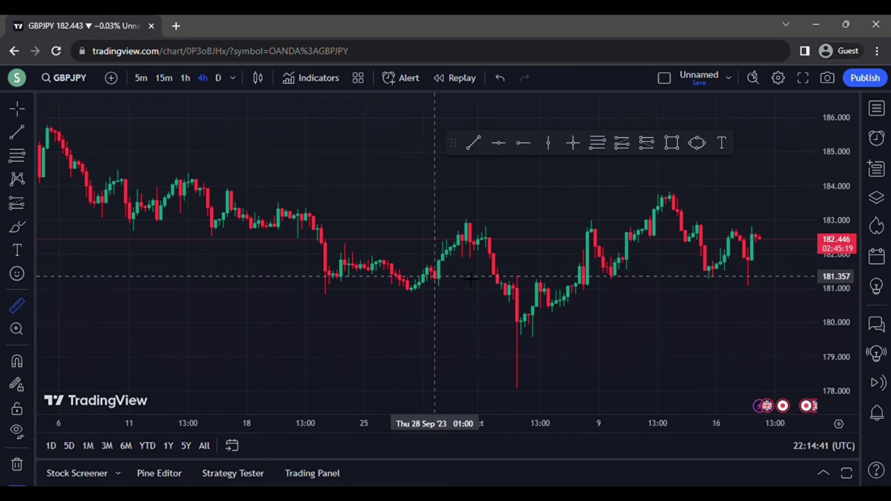
left_click(727, 403)
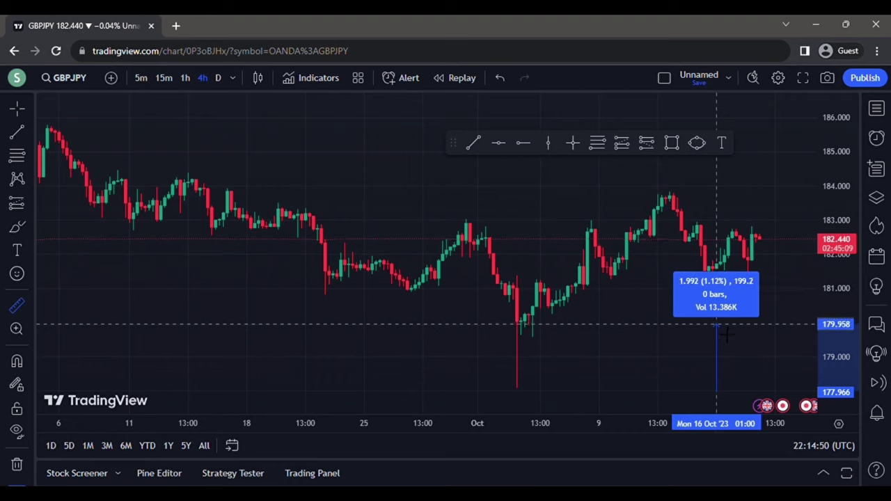
left_click(723, 308)
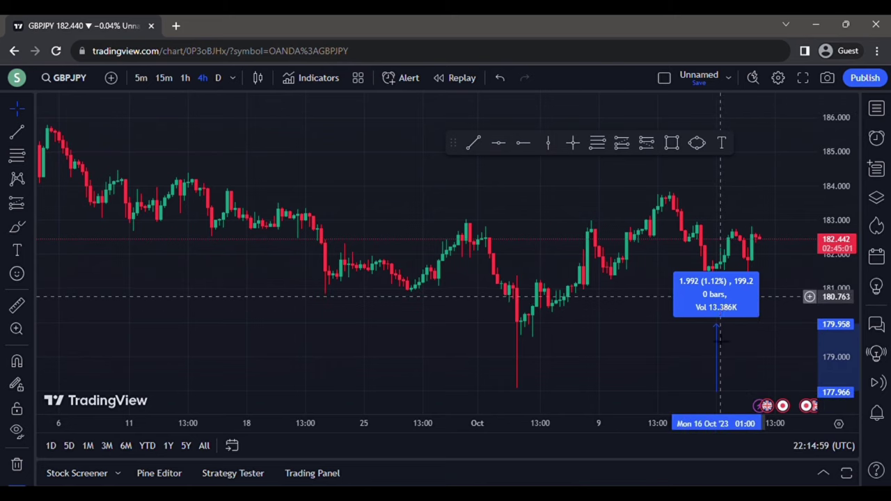
left_click(720, 286)
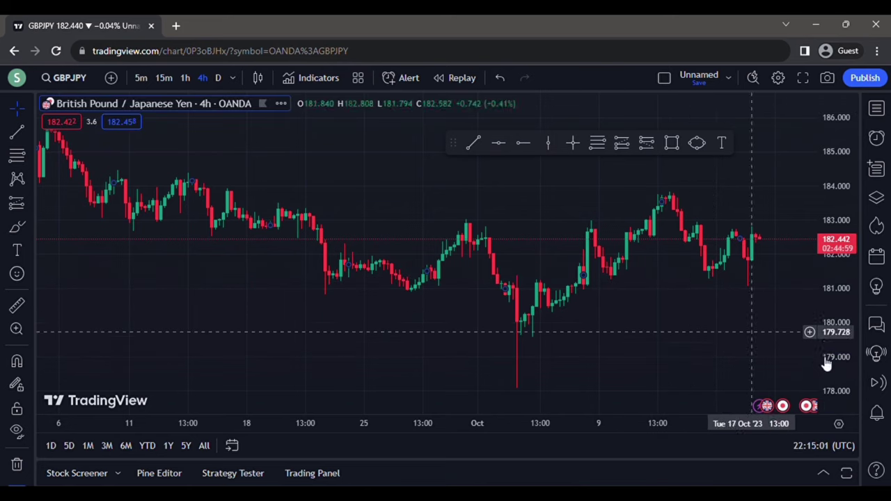